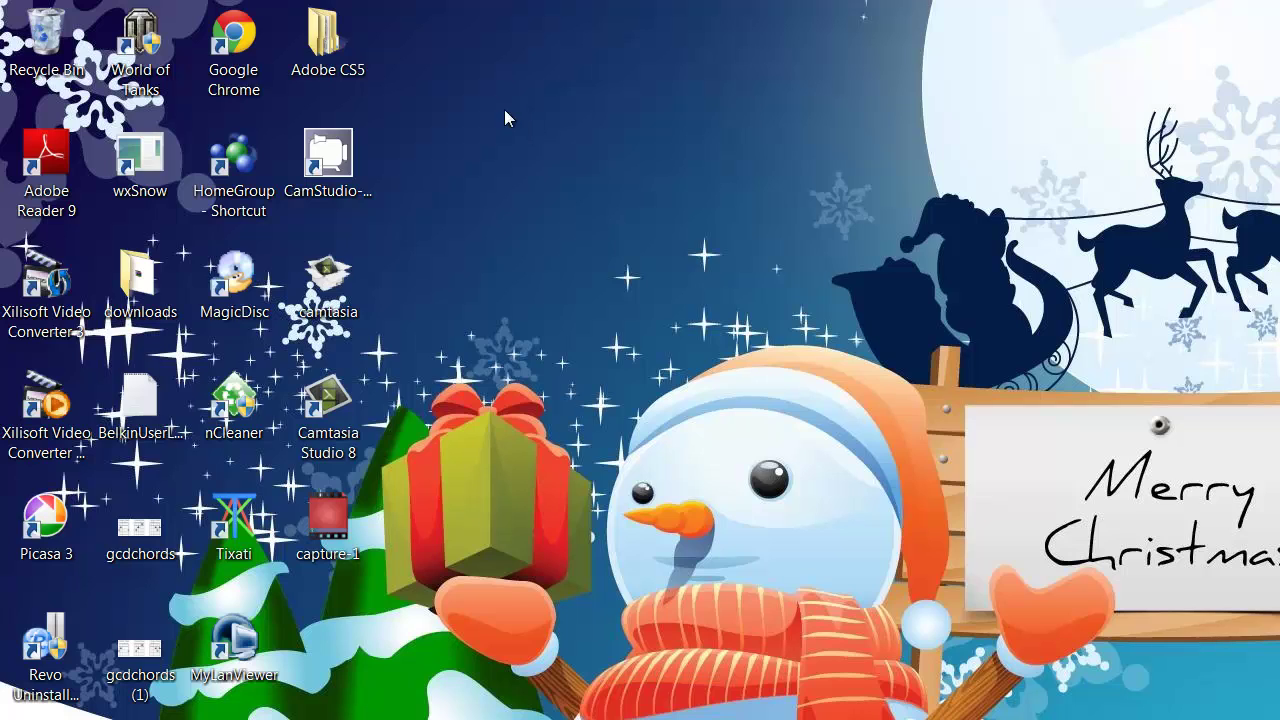
Launch Chrome and view Website Blocker's youtube.com block entry and blocked-page message.
double_click(273, 48)
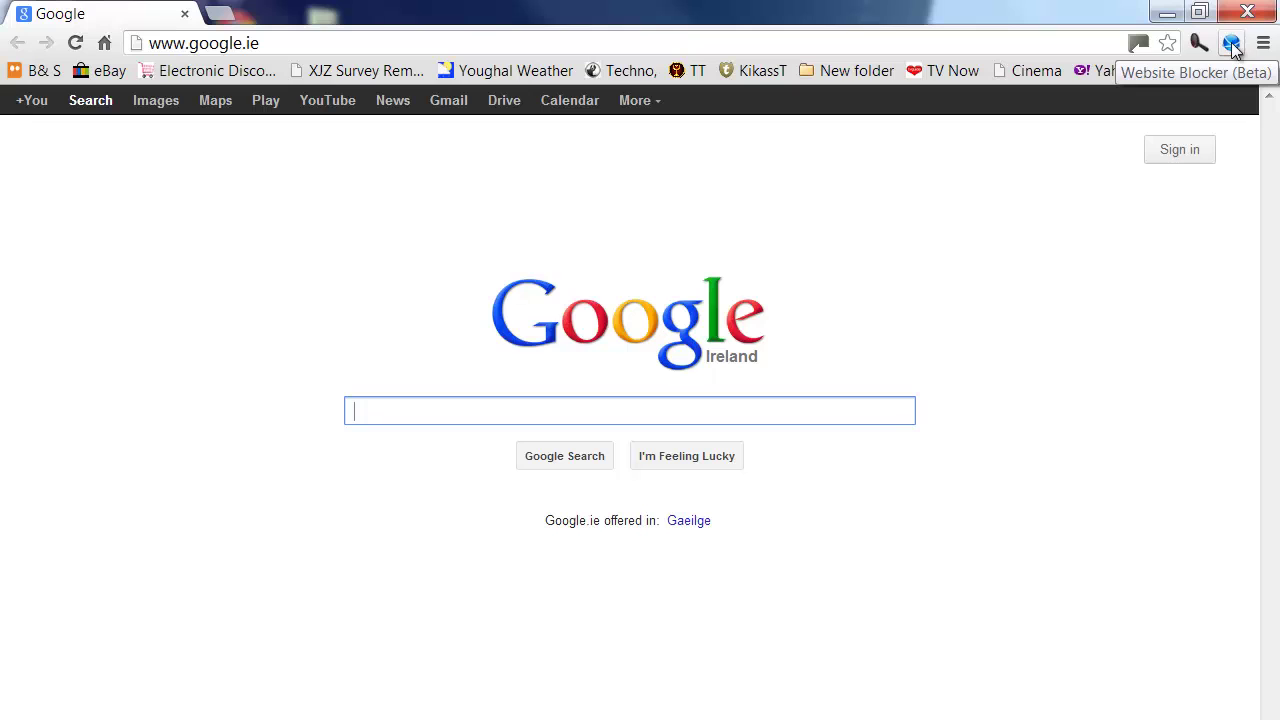
left_click(1231, 44)
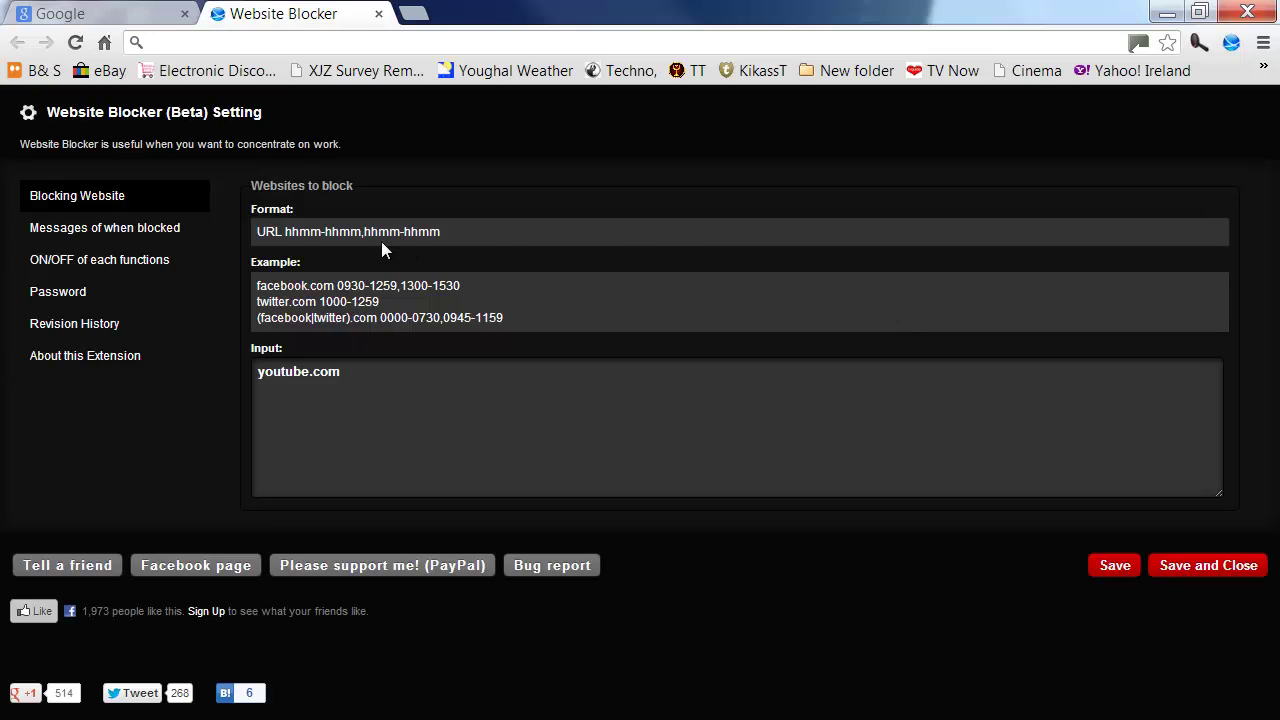
left_click(131, 239)
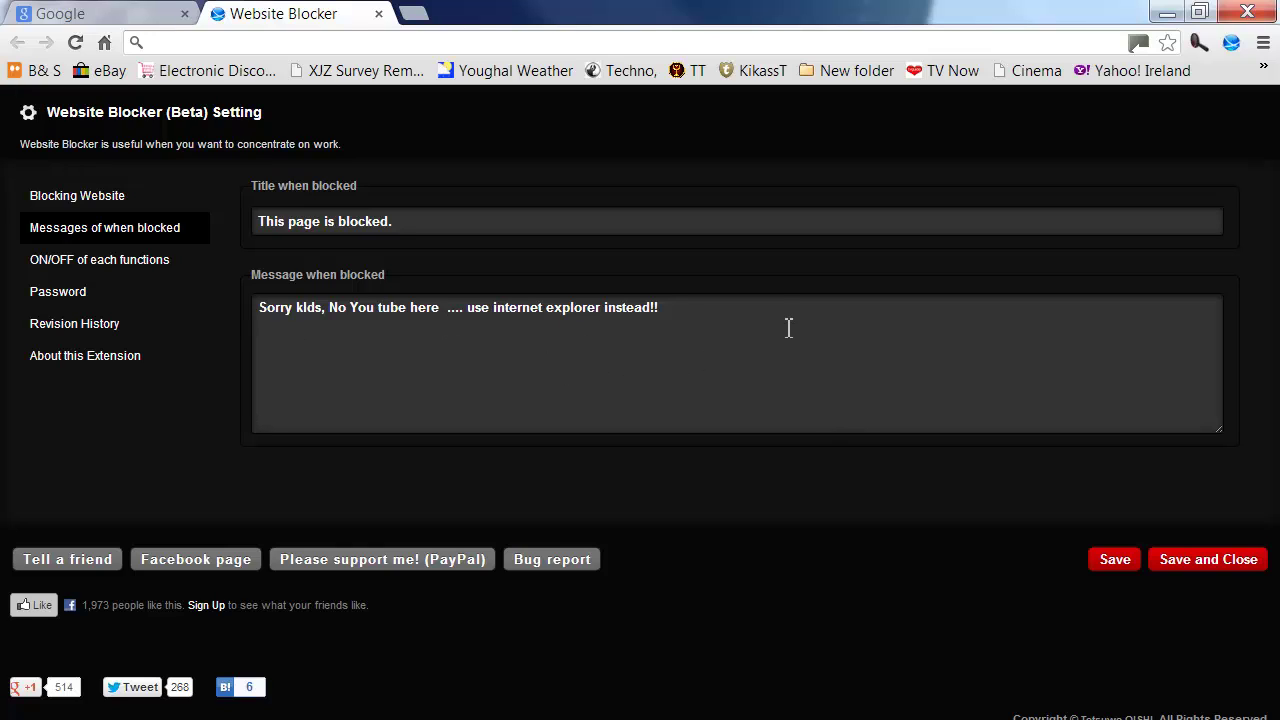
Open YouTube from the Google page to confirm it's blocked, then close Chrome.
left_click(104, 10)
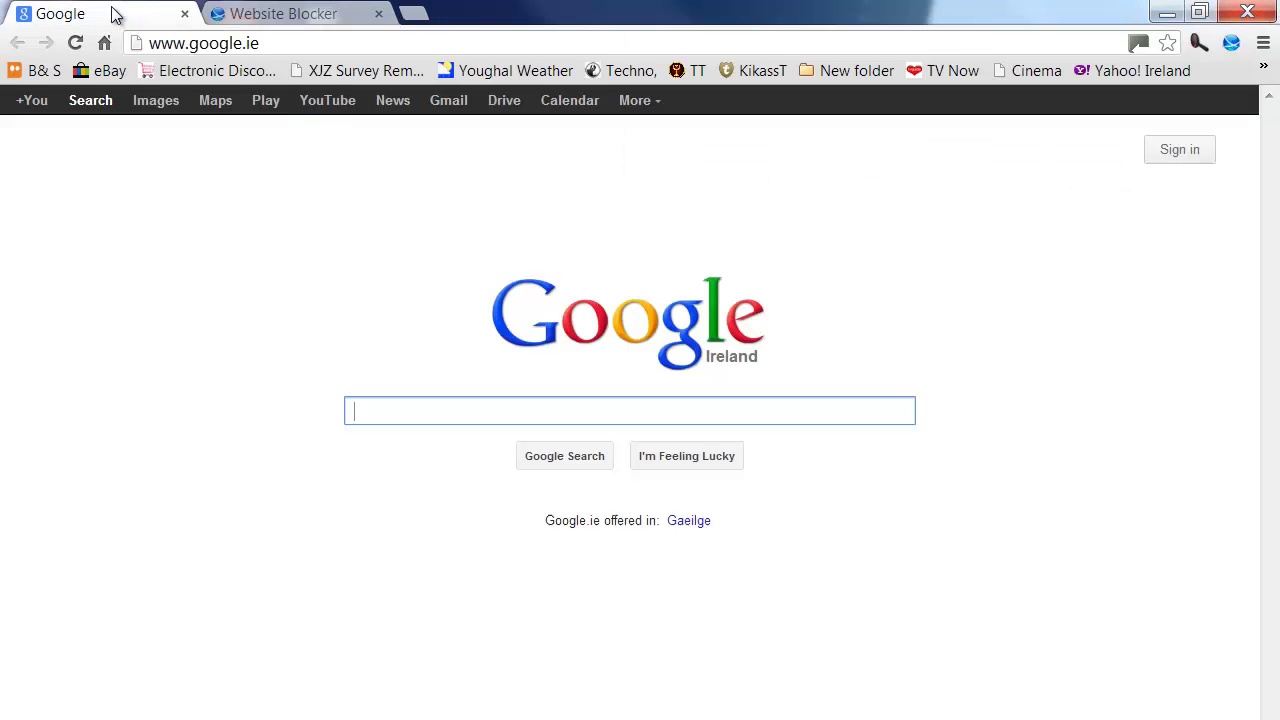
left_click(344, 106)
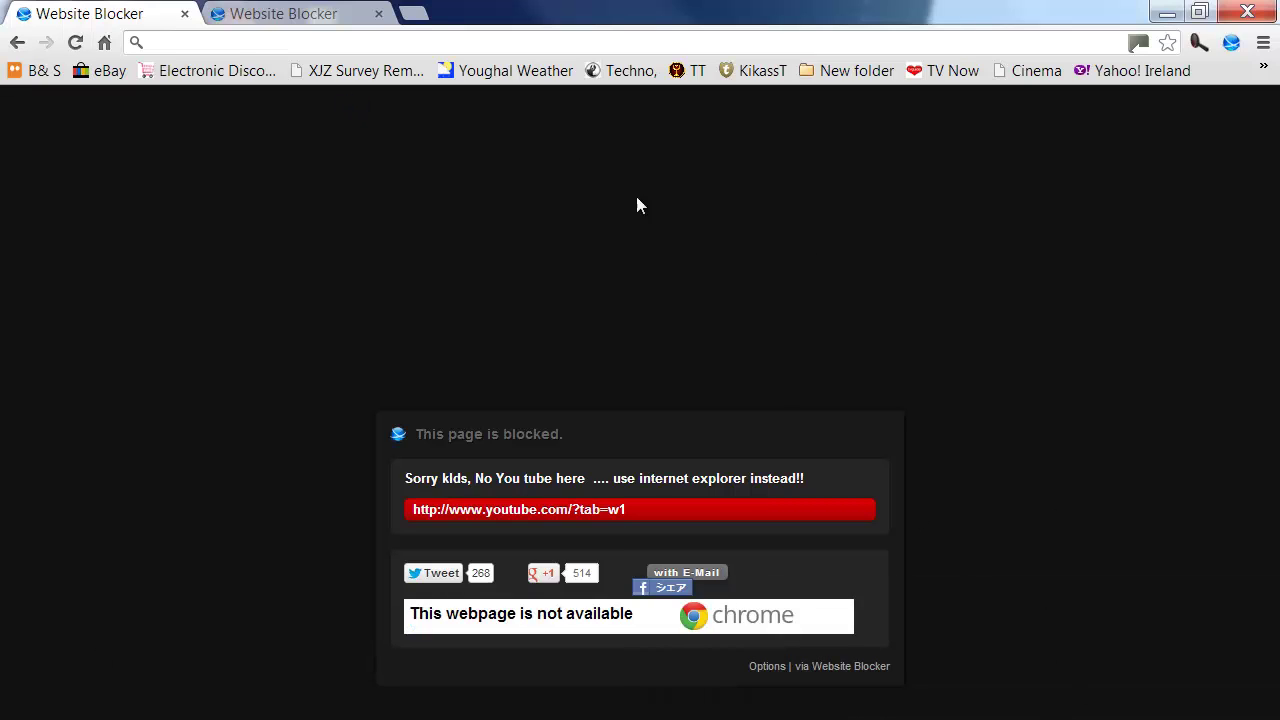
left_click(1250, 13)
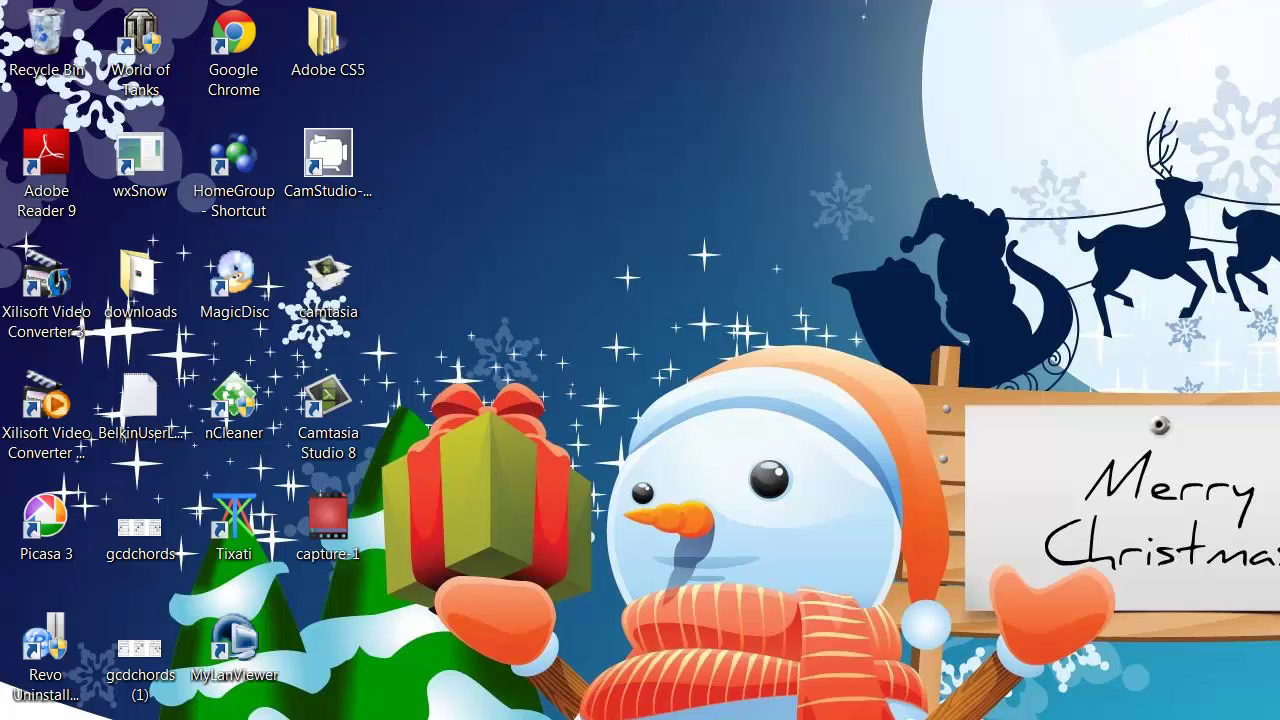
Launch NetLimiter 3 from the Start menu and maximize its window.
key("super")
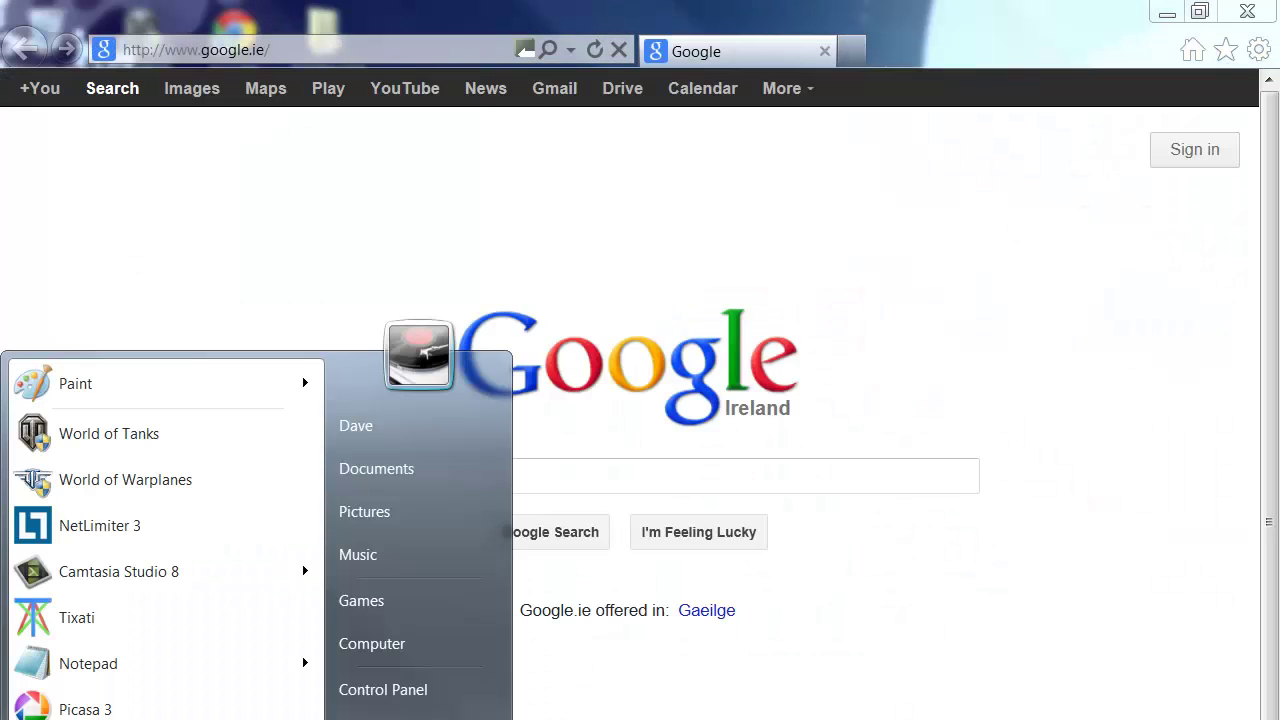
left_click(89, 537)
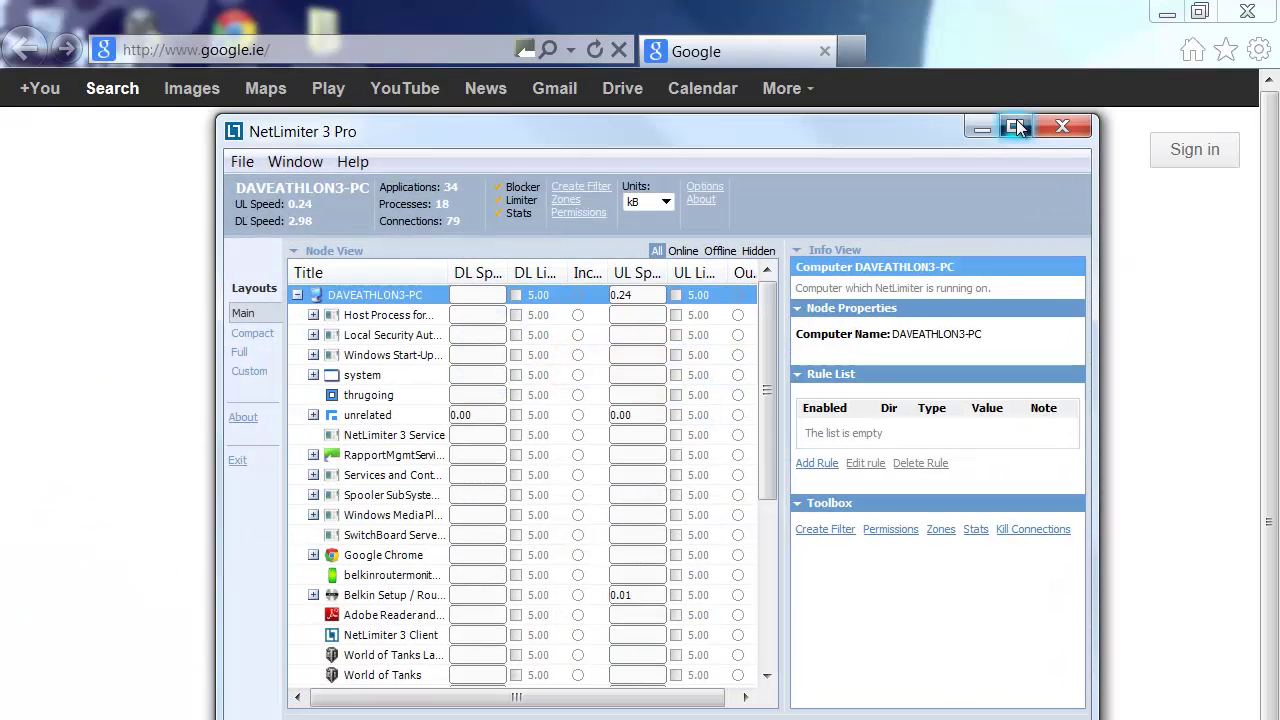
left_click(1016, 126)
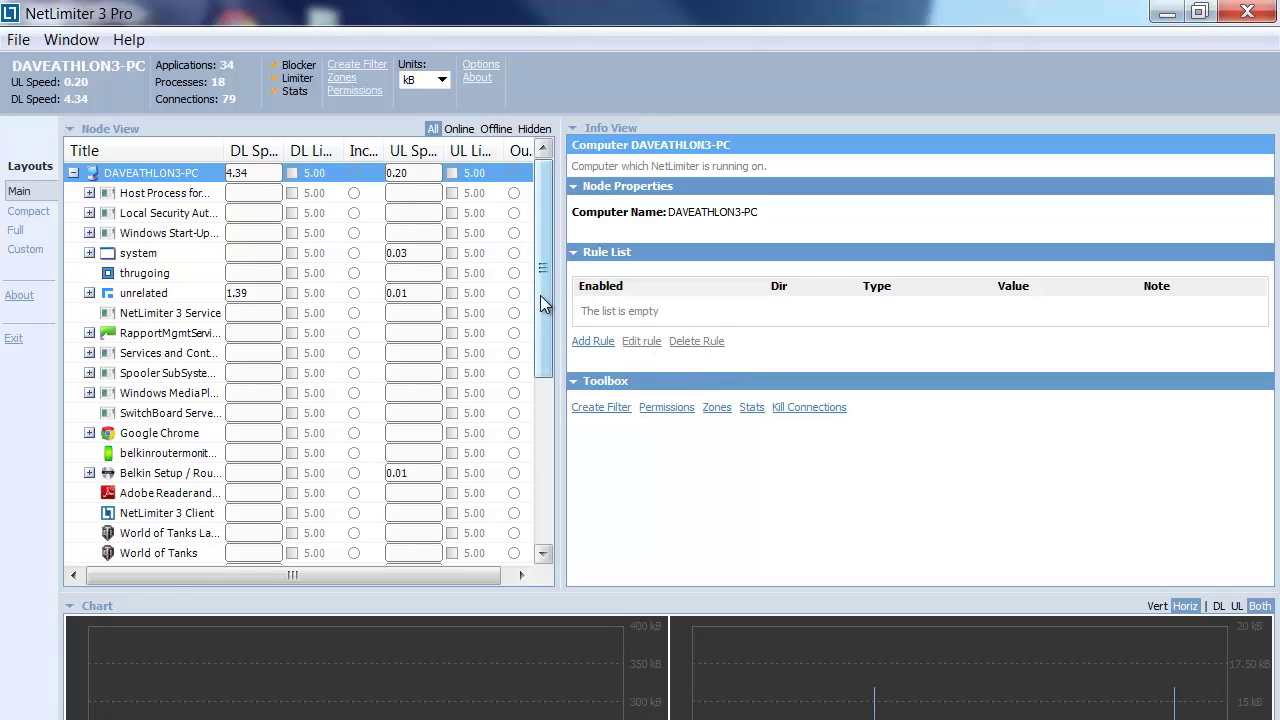
Find Internet Explorer's limits and select its 80.00 kB download rule.
left_click_drag(541, 304, 541, 469)
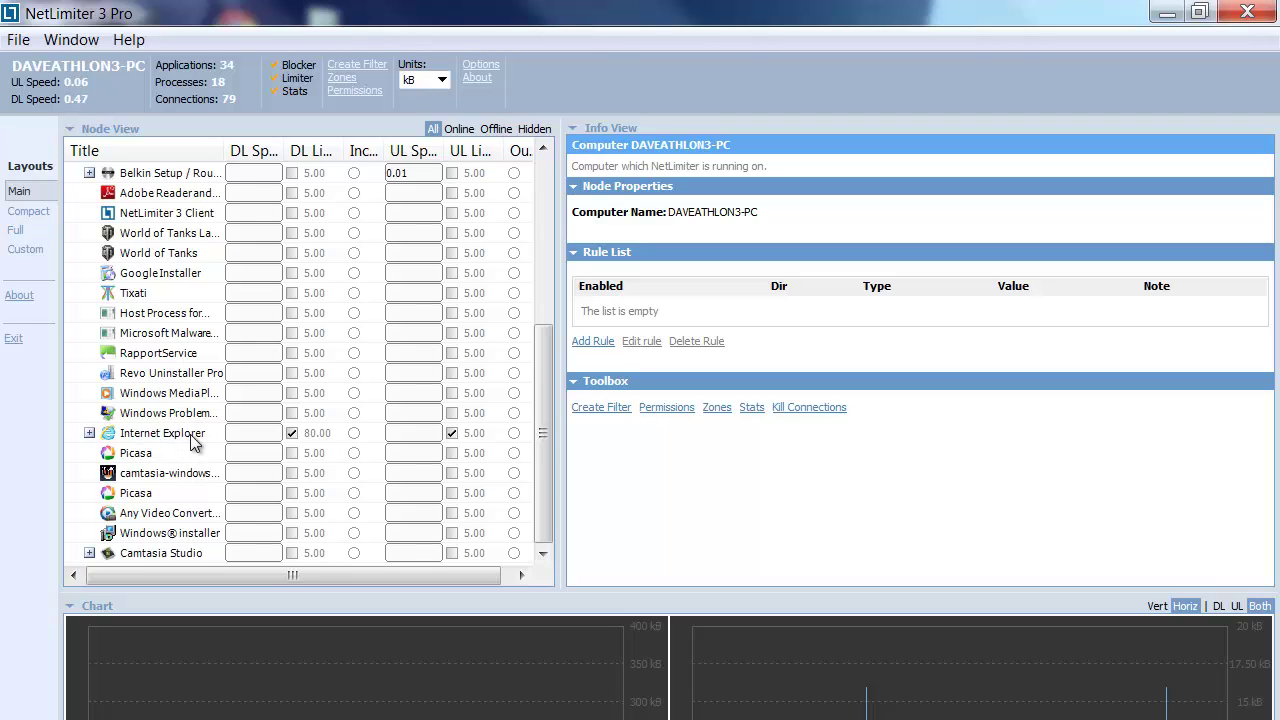
left_click(320, 443)
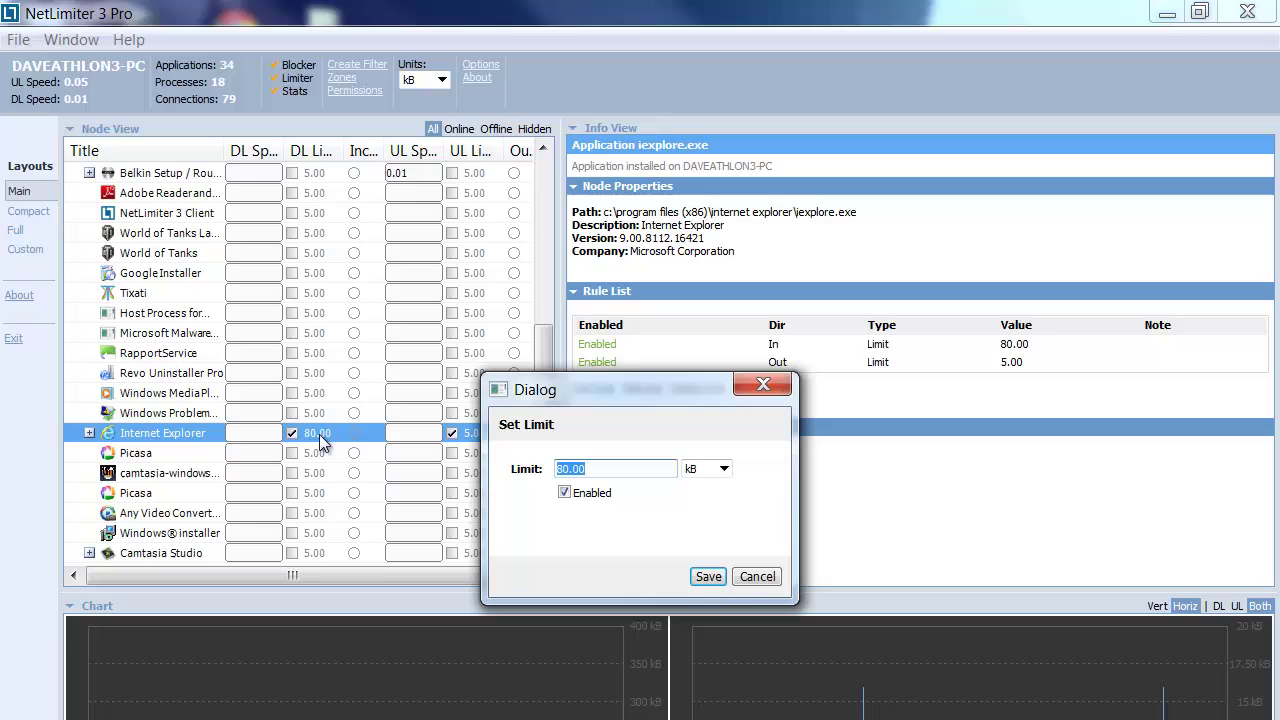
left_click(756, 578)
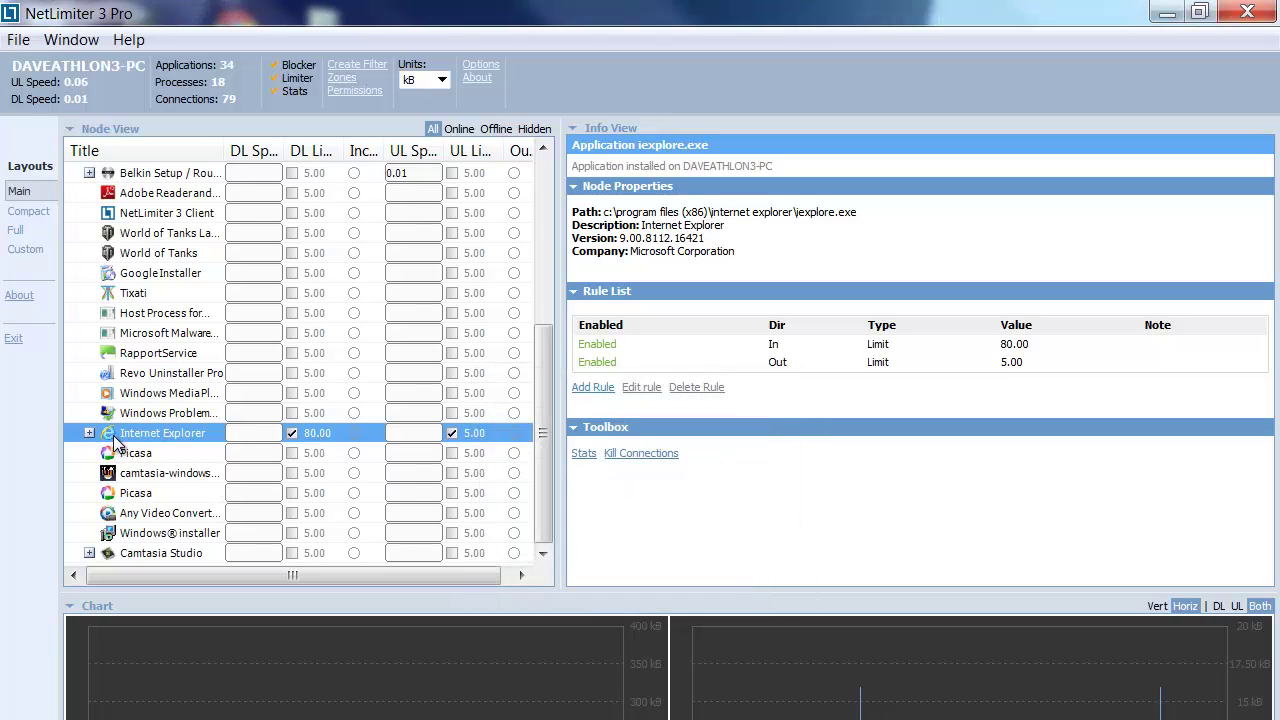
left_click(616, 348)
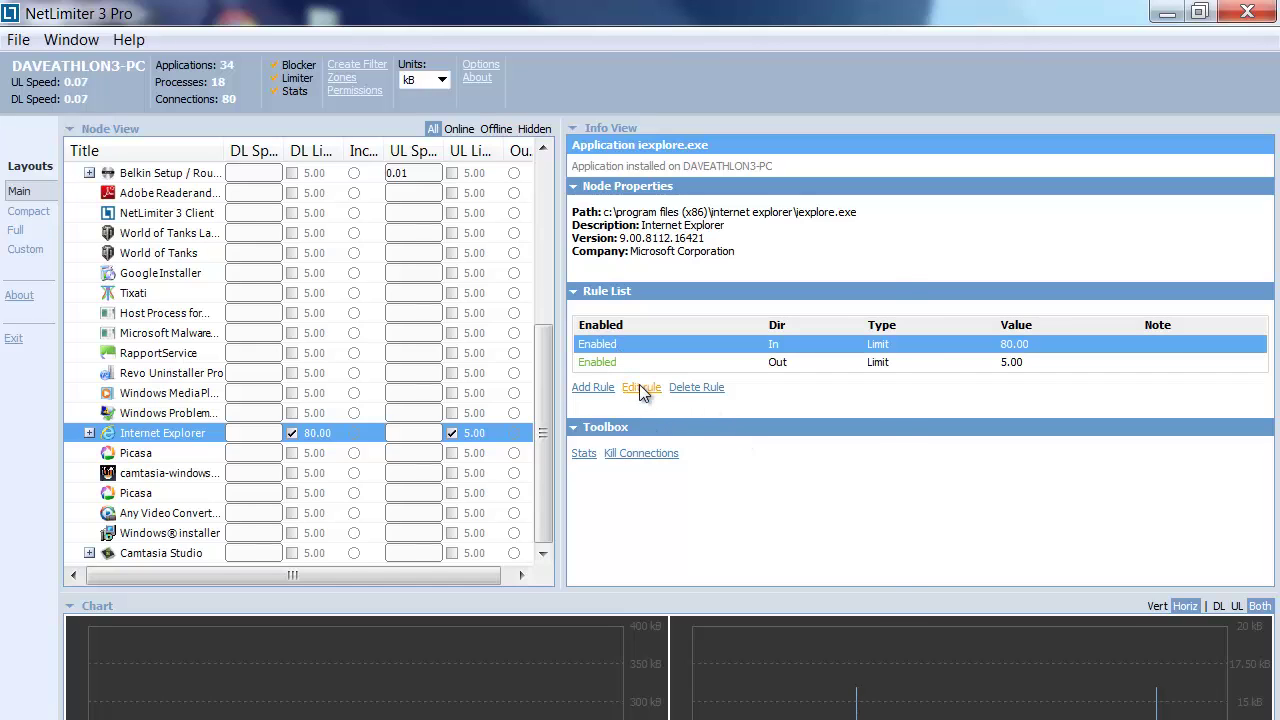
Change Internet Explorer's download rule limit from 80 to 100 kB and save it.
left_click(641, 387)
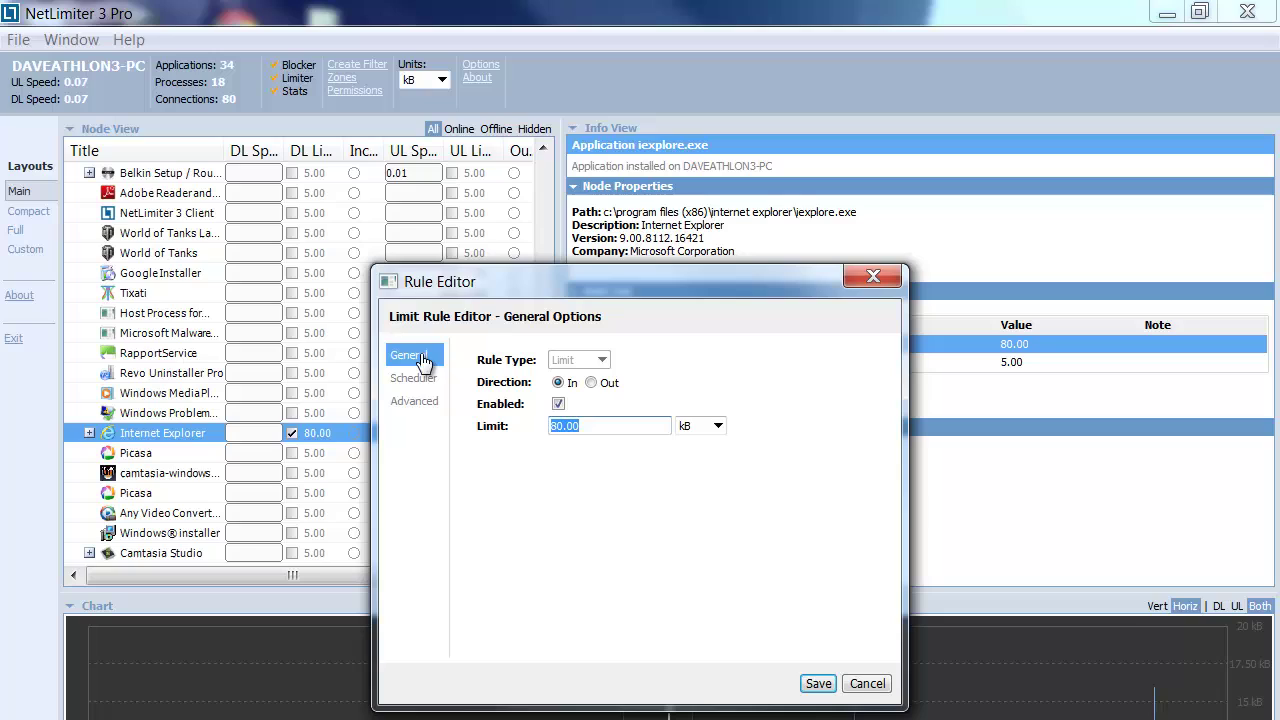
left_click(604, 365)
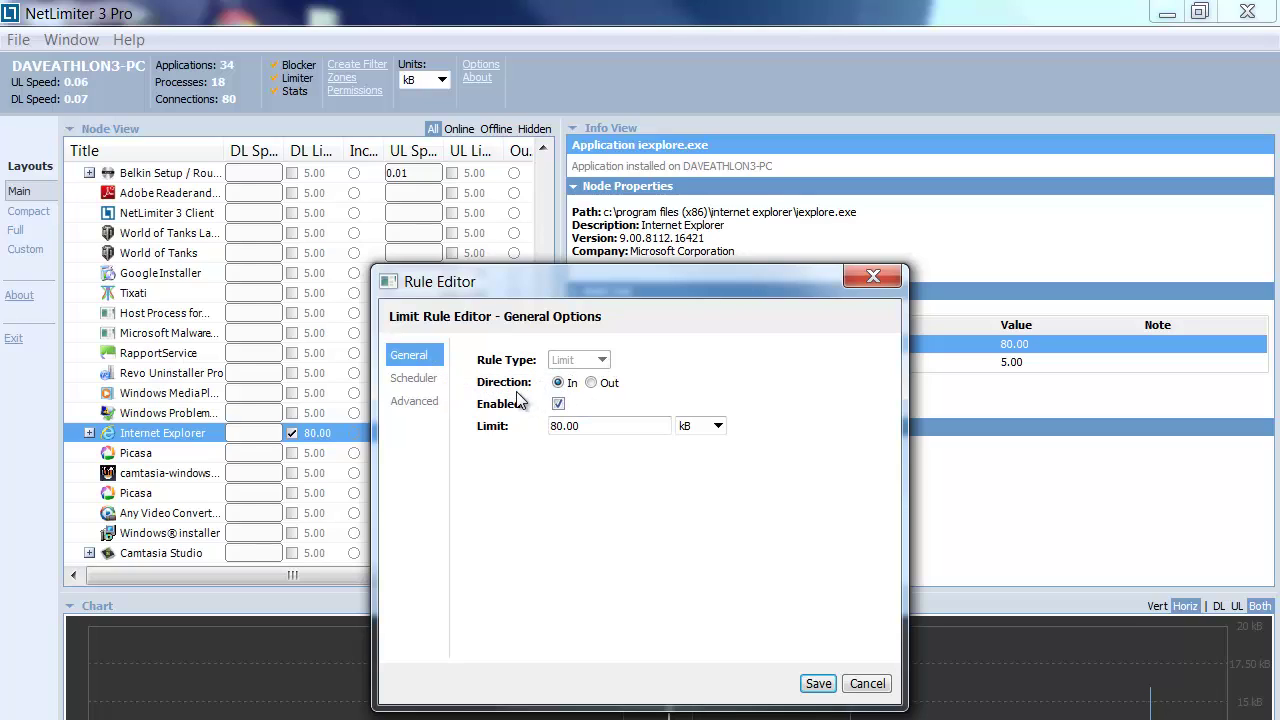
left_click(563, 427)
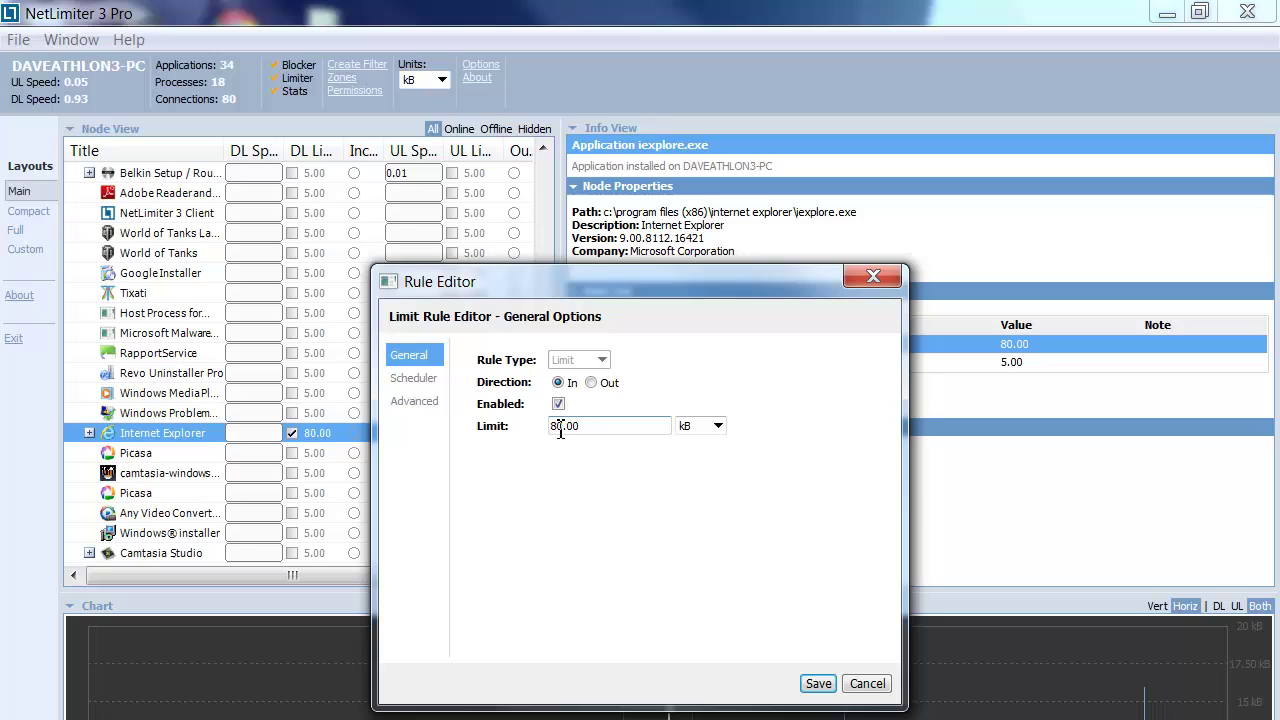
key("BackSpace")
key("BackSpace")
type("30")
double_click(563, 426)
type("100")
left_click(820, 684)
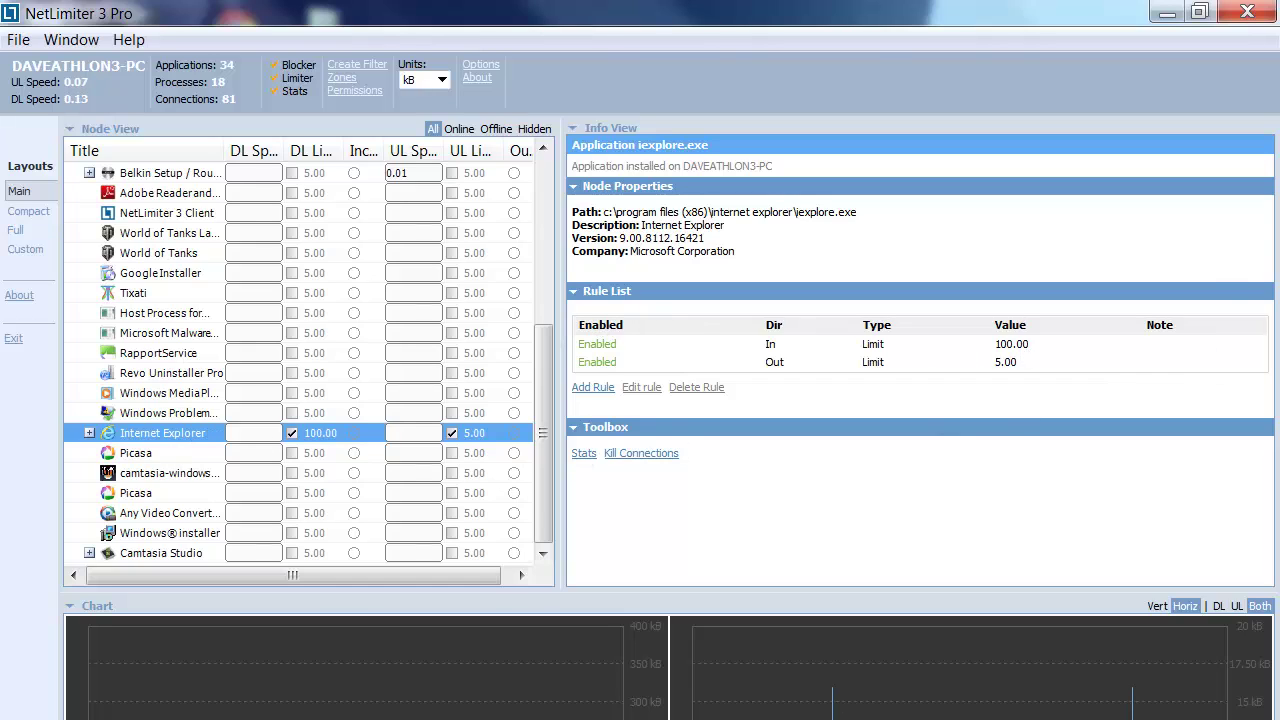
Close NetLimiter, open YouTube in Internet Explorer, and search for 'you need me'.
left_click(1247, 12)
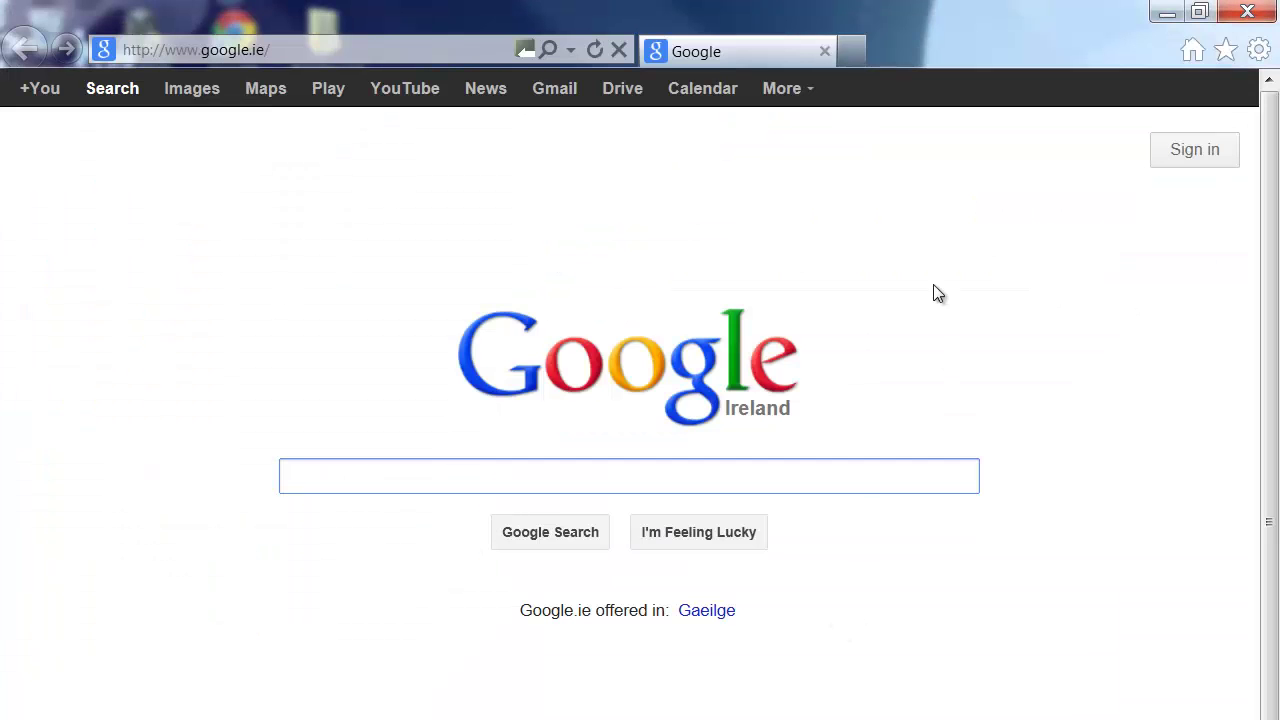
left_click(407, 88)
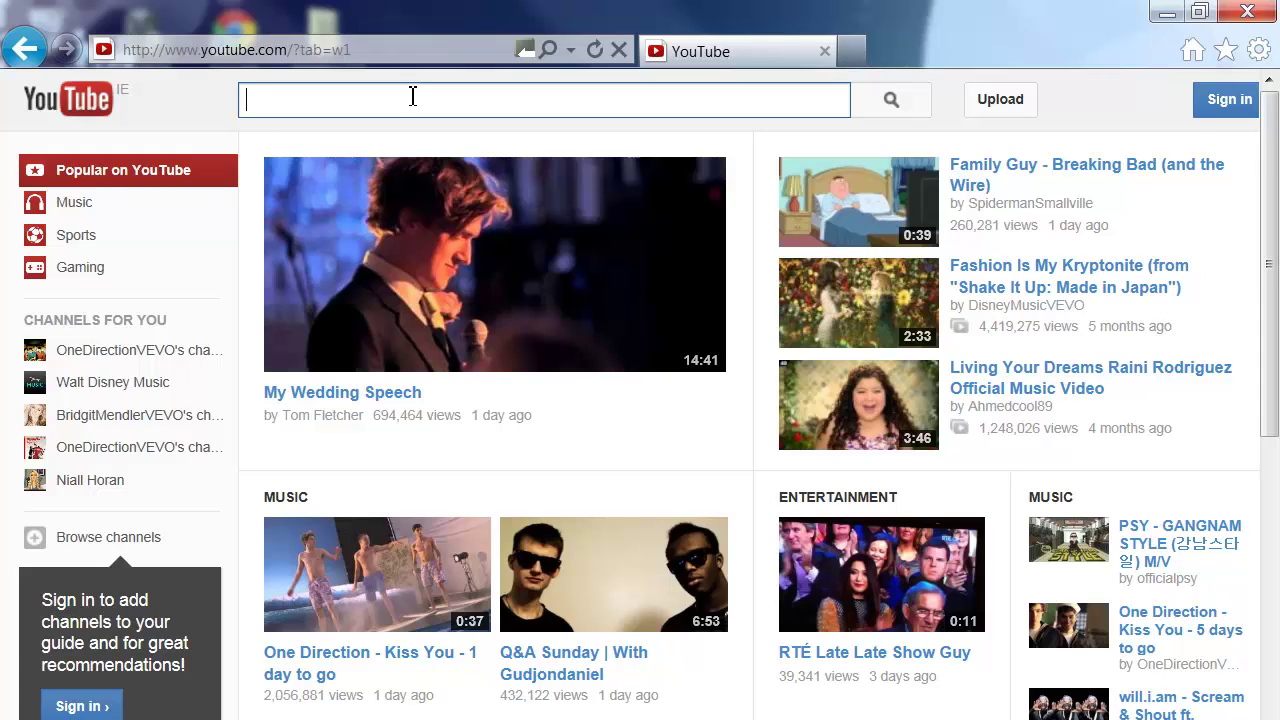
type("you")
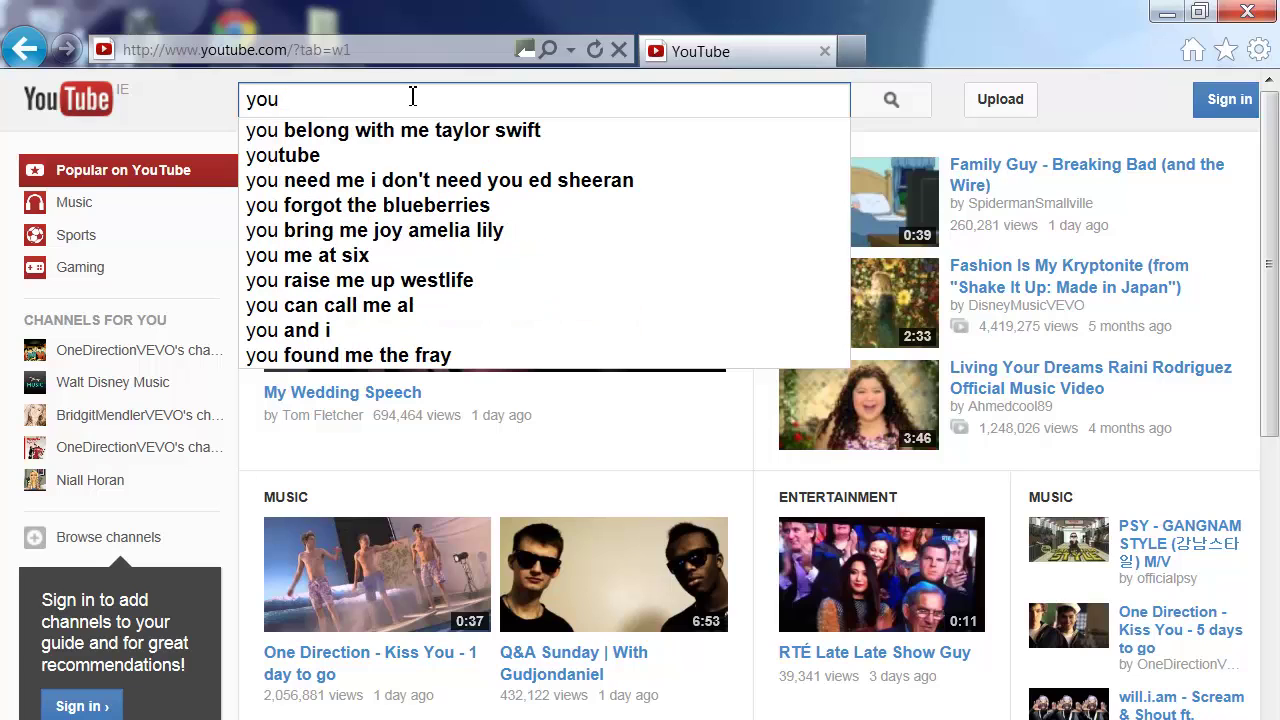
type(" ner")
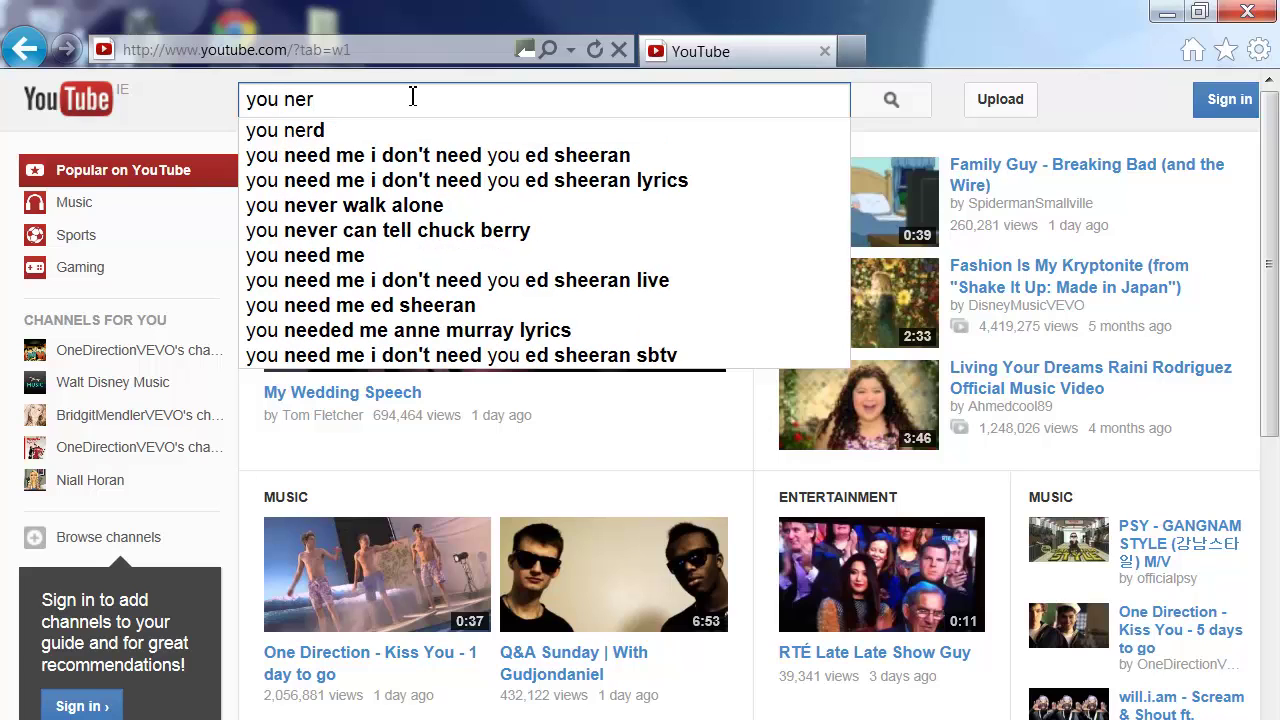
key("BackSpace")
type("d")
key("BackSpace")
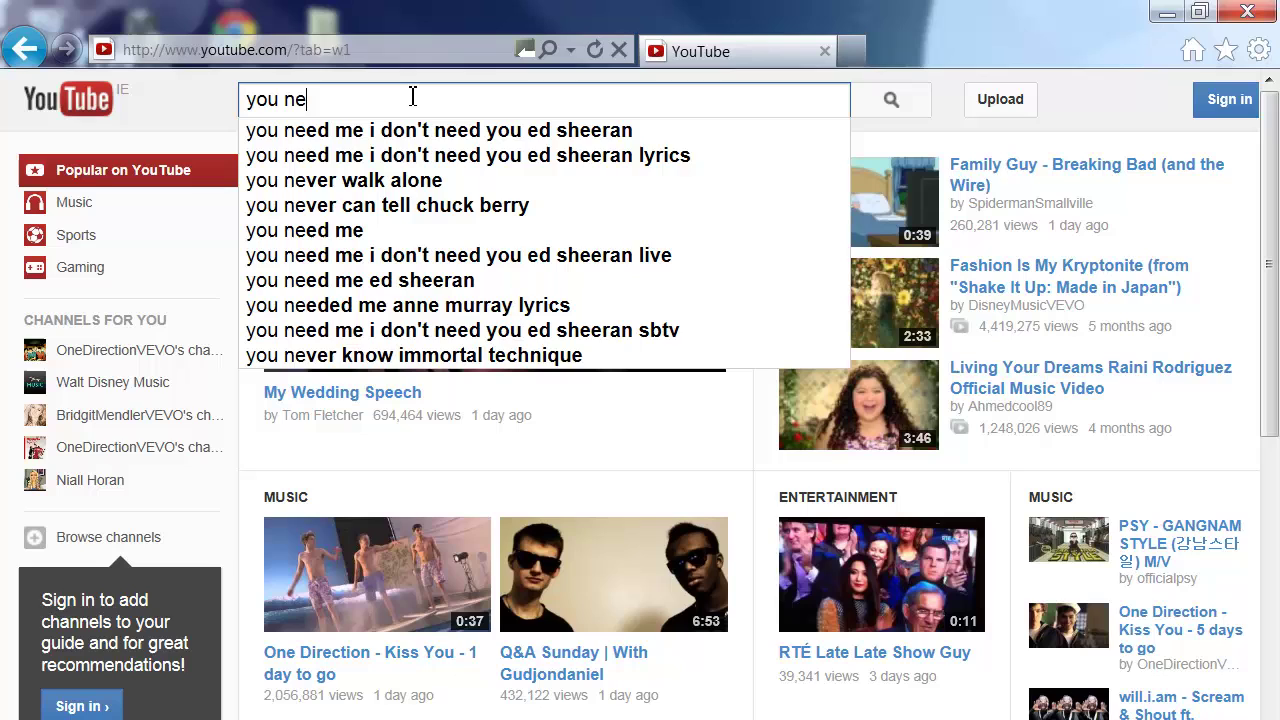
type("ed ")
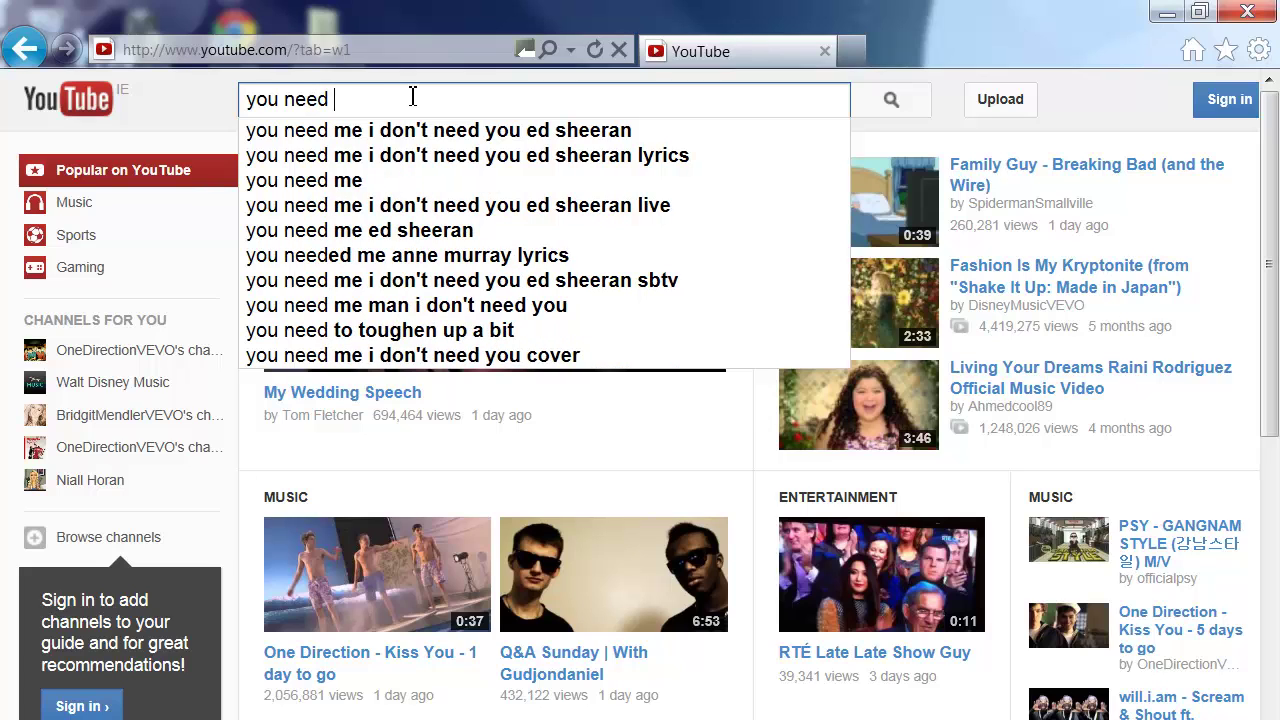
type("me")
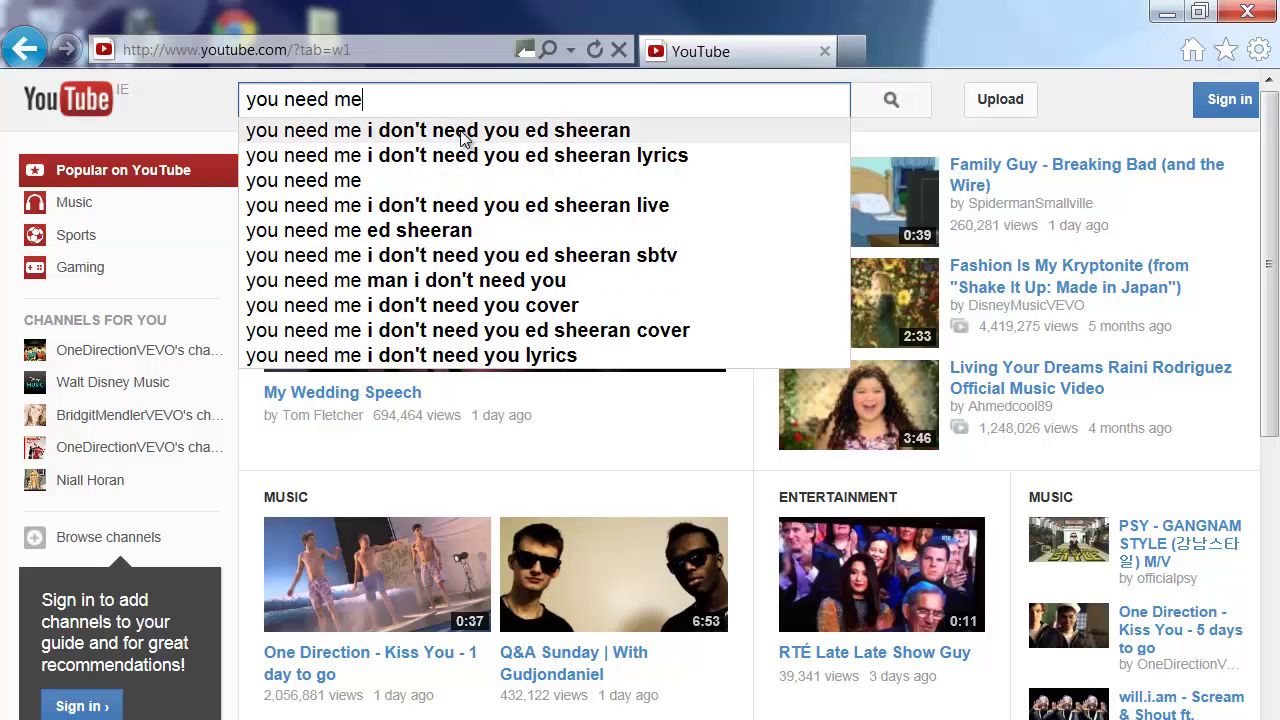
Play Ed Sheeran's 'You Need Me, I Don't Need You' official video, pausing and resuming once.
left_click(461, 133)
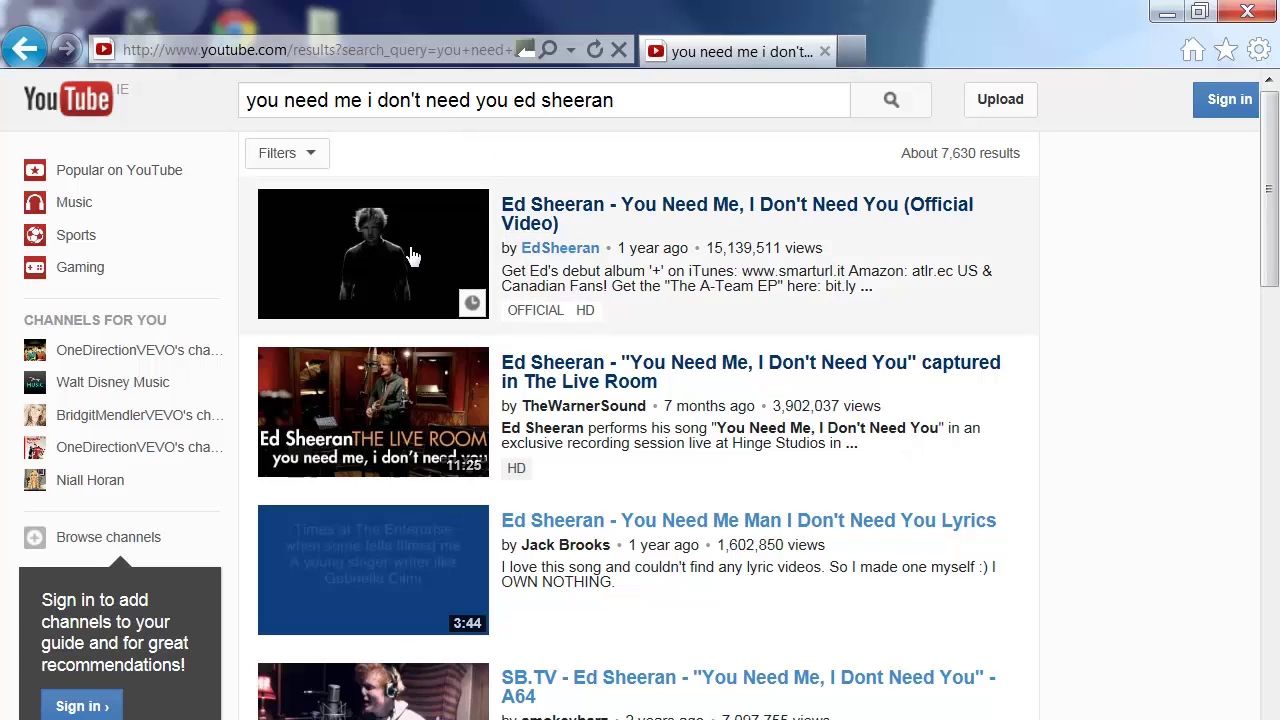
left_click(412, 256)
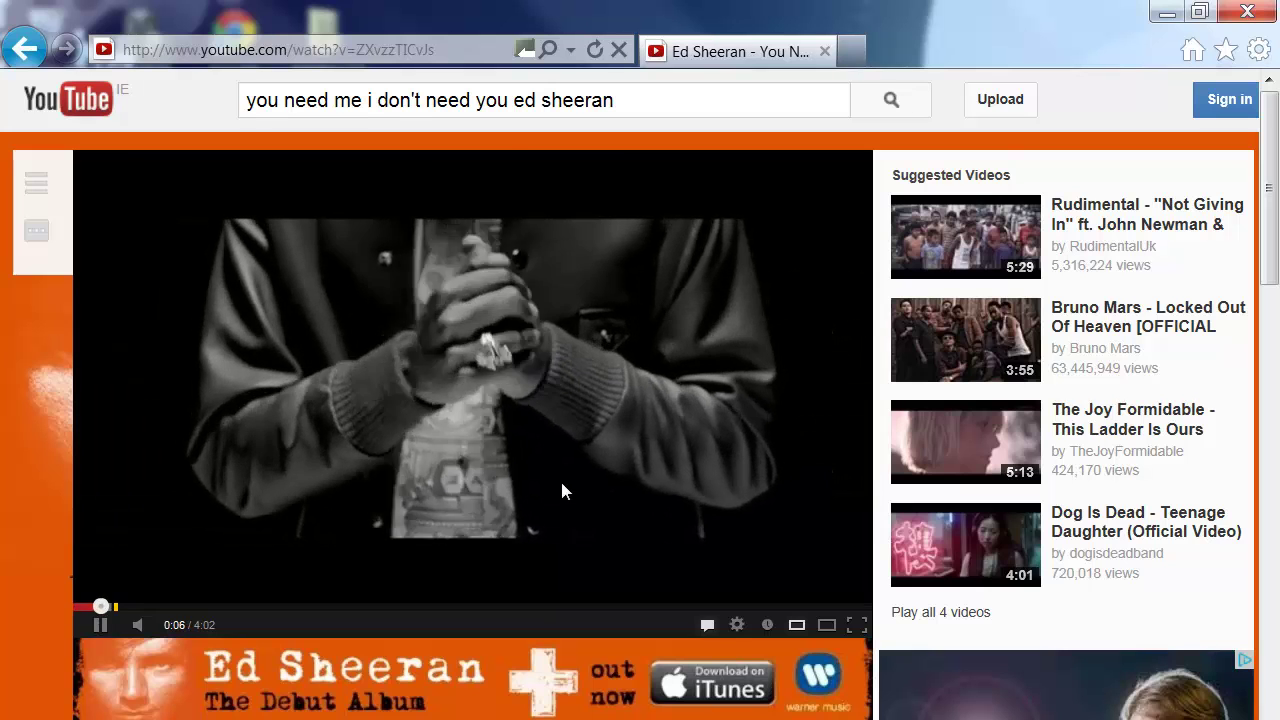
left_click(100, 628)
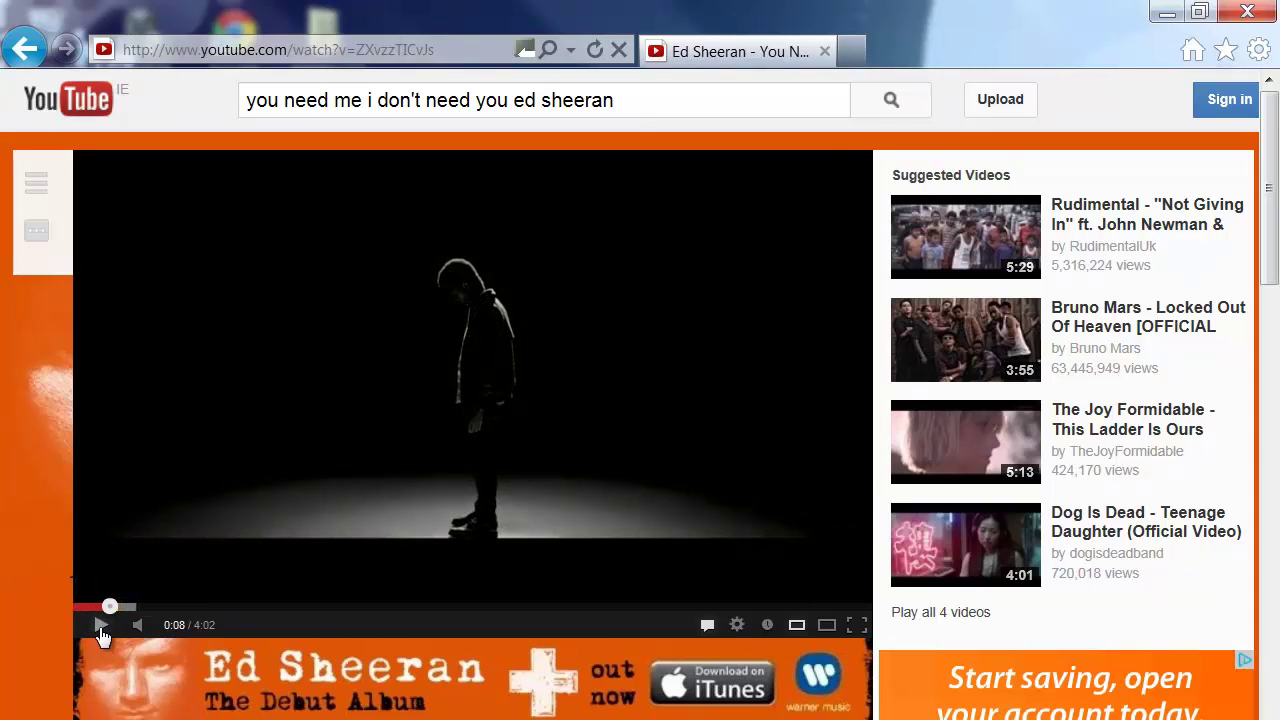
left_click(101, 626)
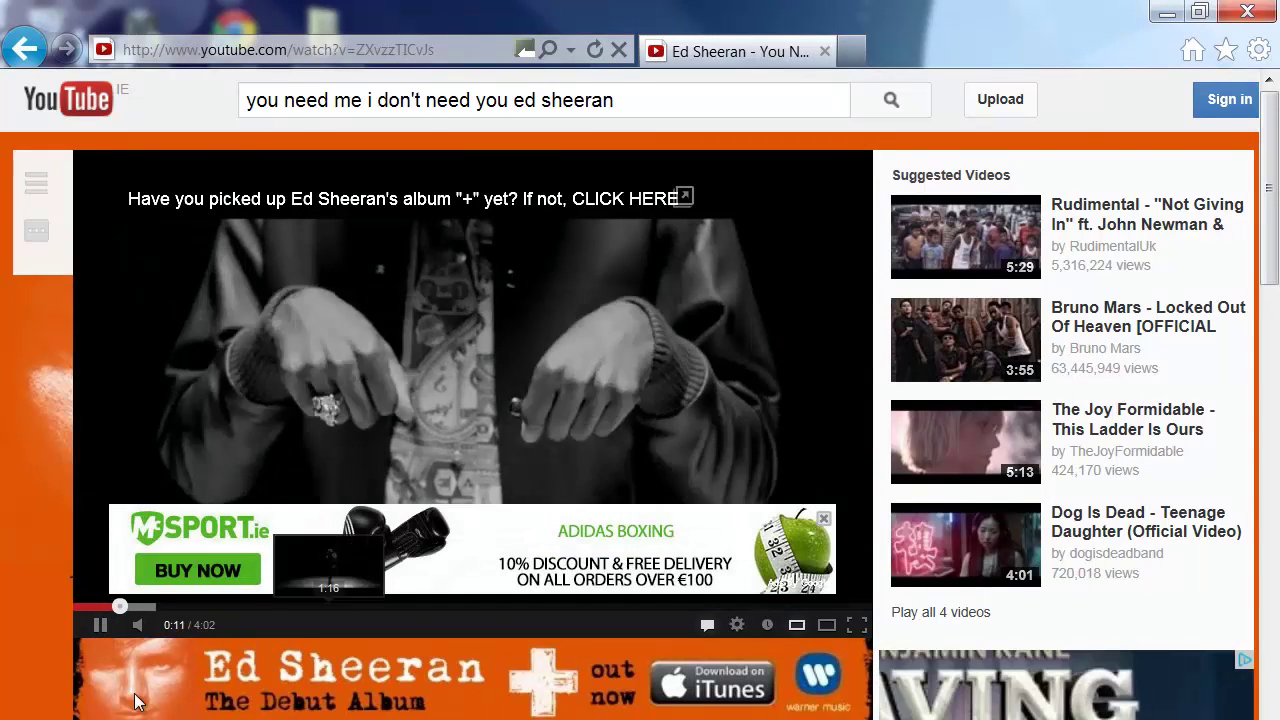
key("super")
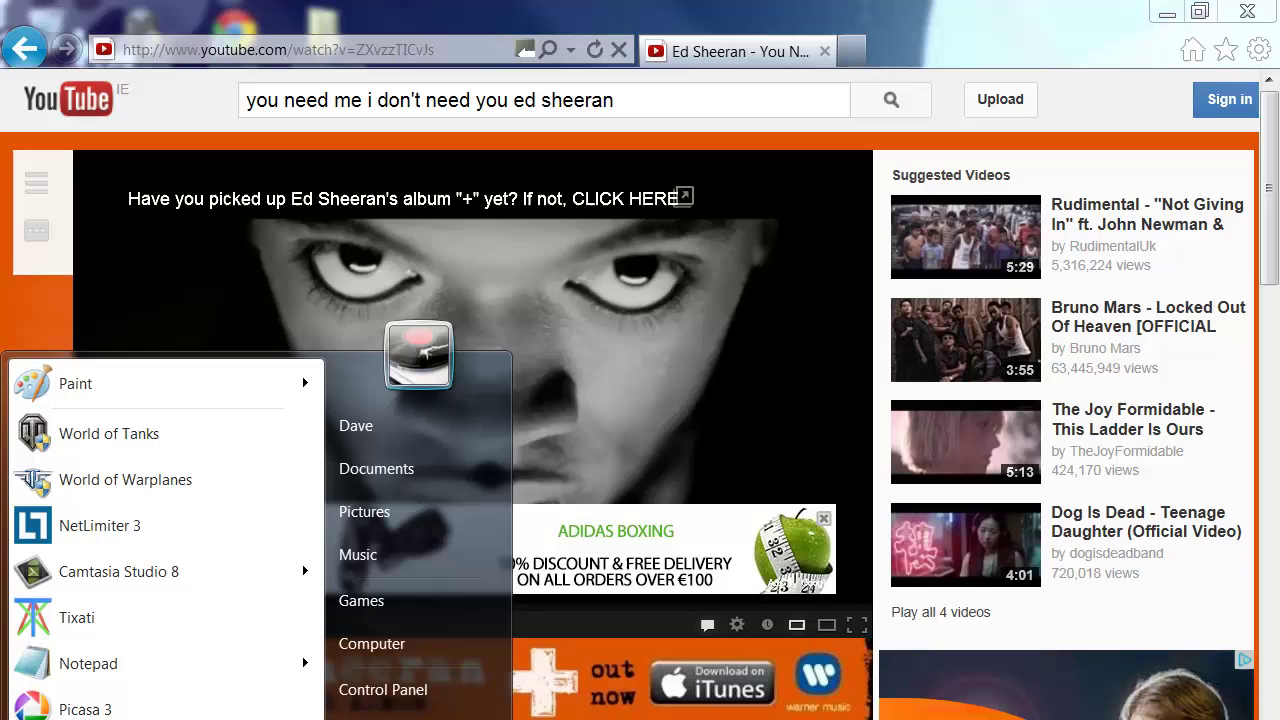
left_click(97, 526)
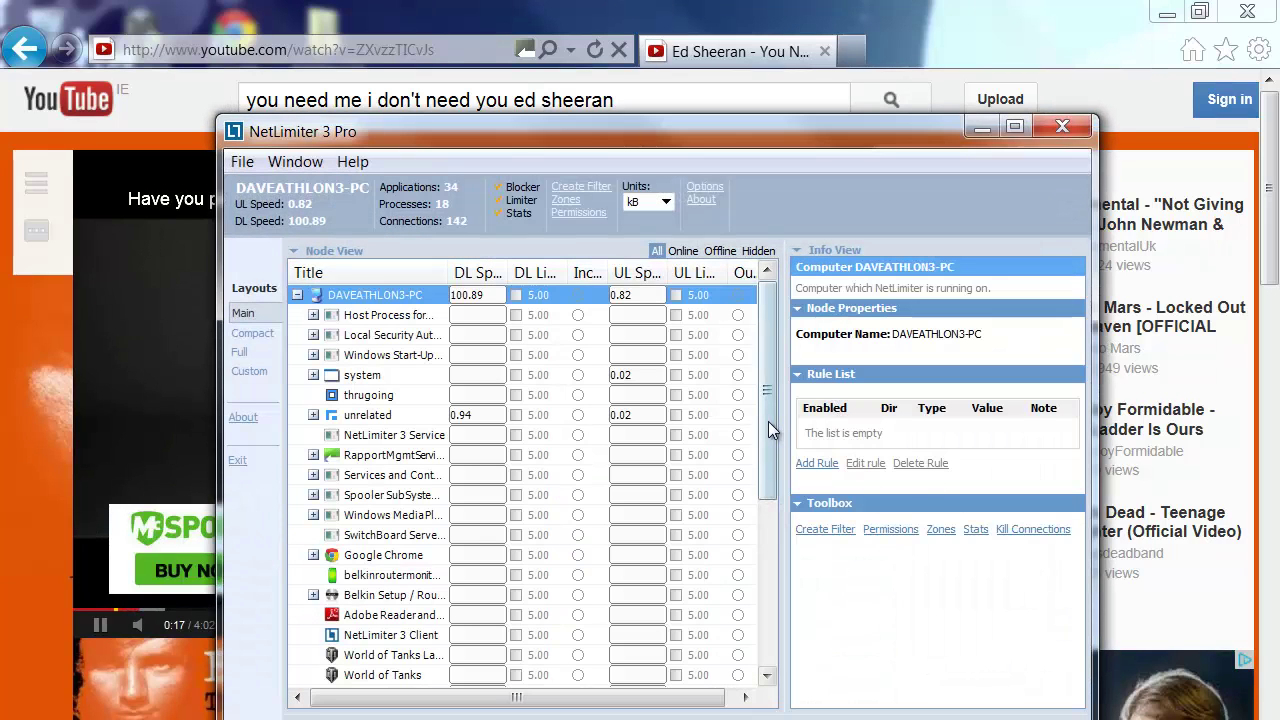
scroll(762, 497, "down", 1)
left_click_drag(762, 497, 751, 614)
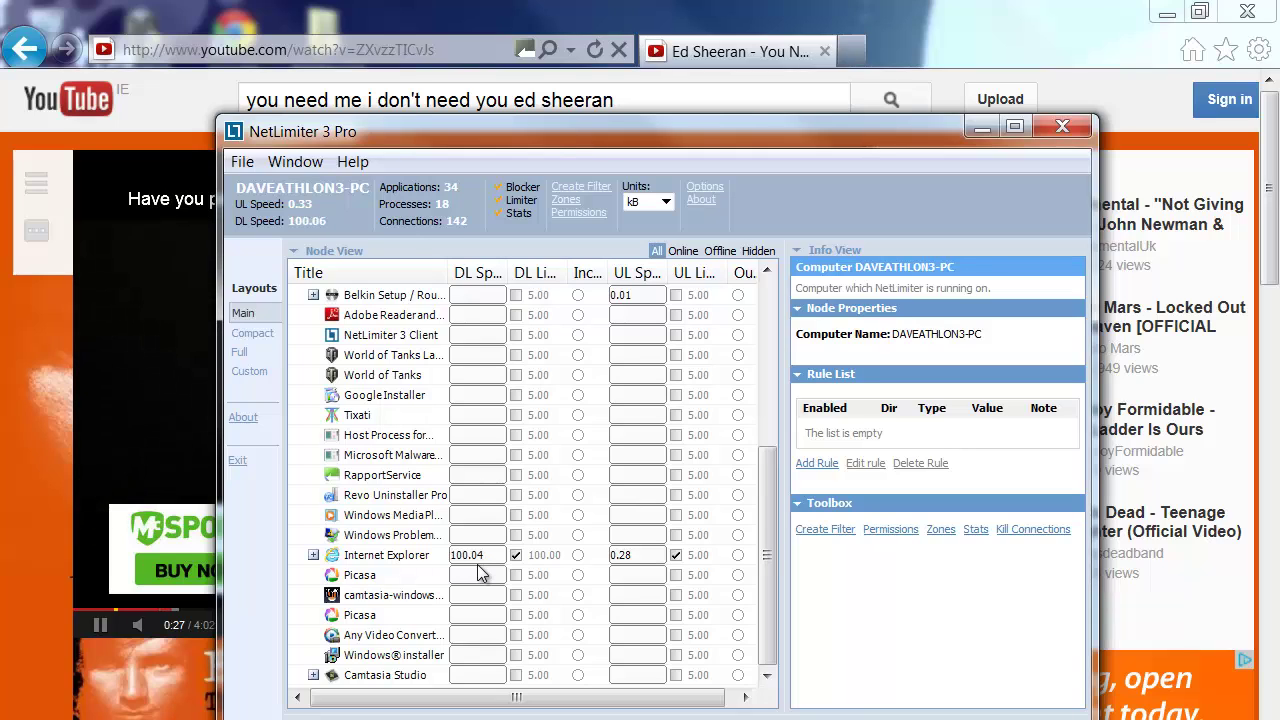
left_click(1062, 128)
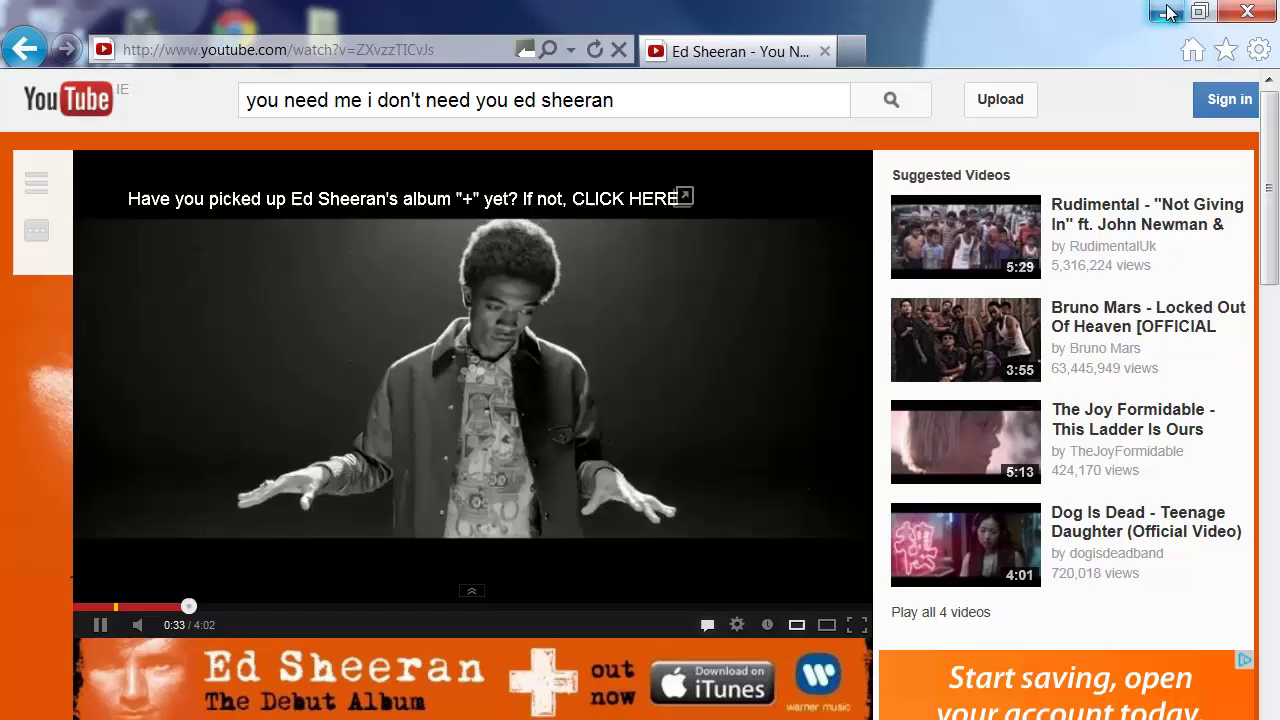
Minimize Internet Explorer to reveal the Christmas desktop.
left_click(1168, 12)
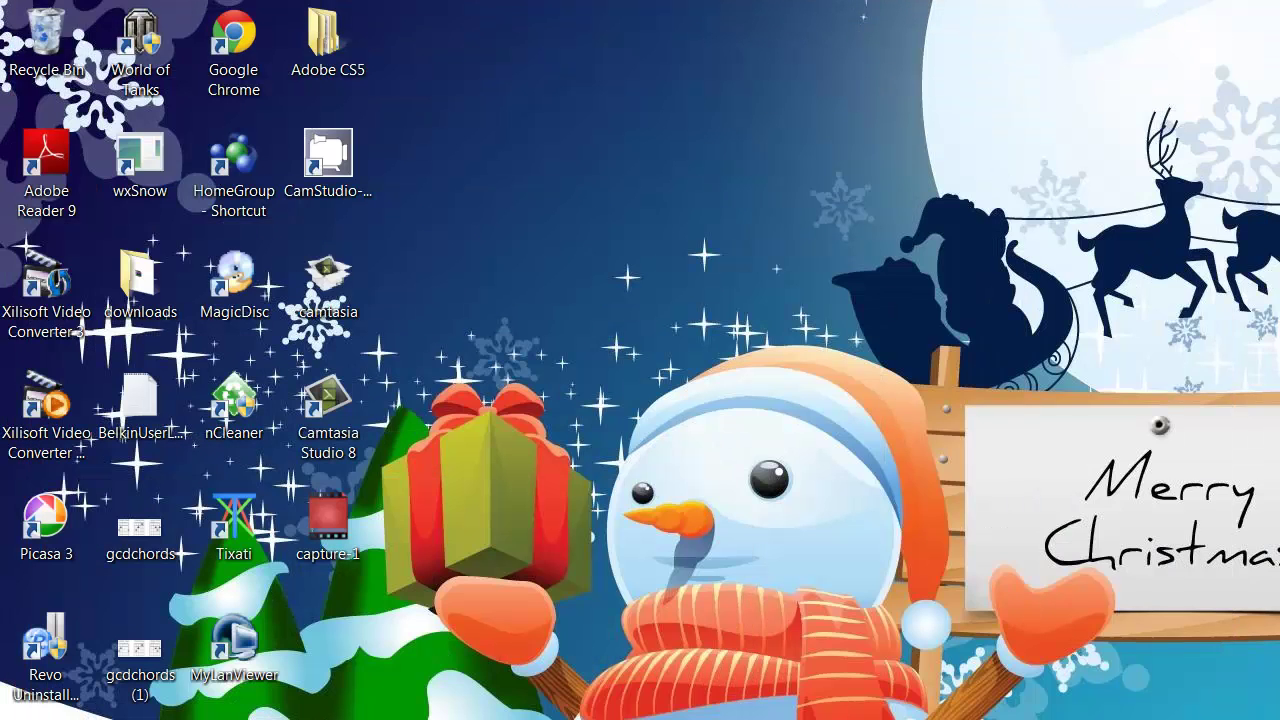